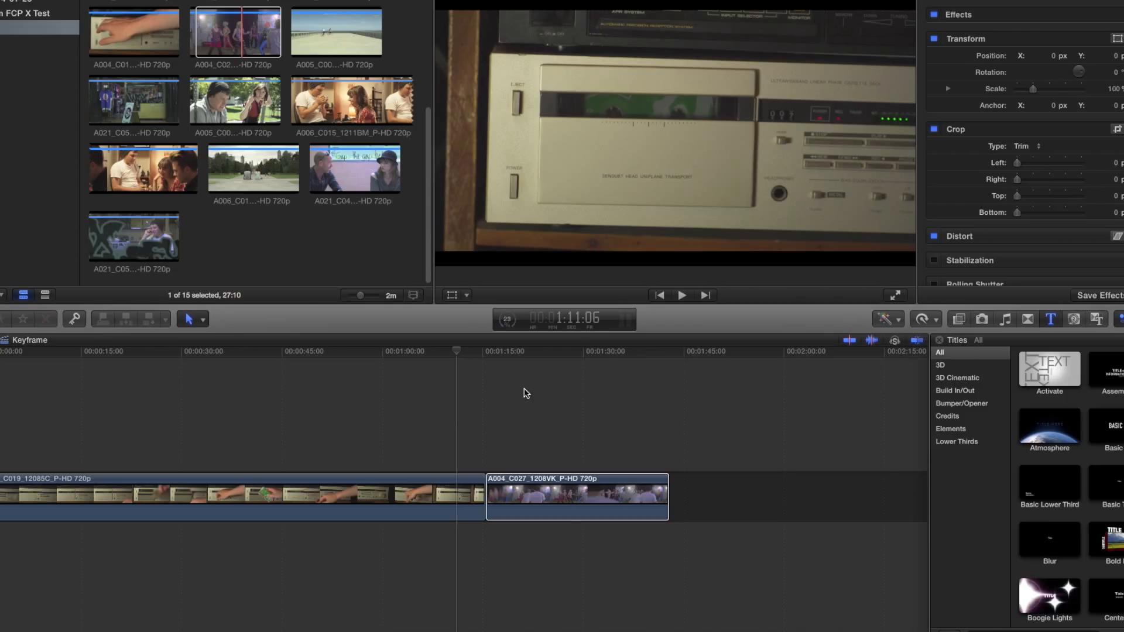
Activate Transform on the A004_C027 clip and set a starting keyframe at 1:19:06 with the scale at about 99.59%.
left_click(537, 350)
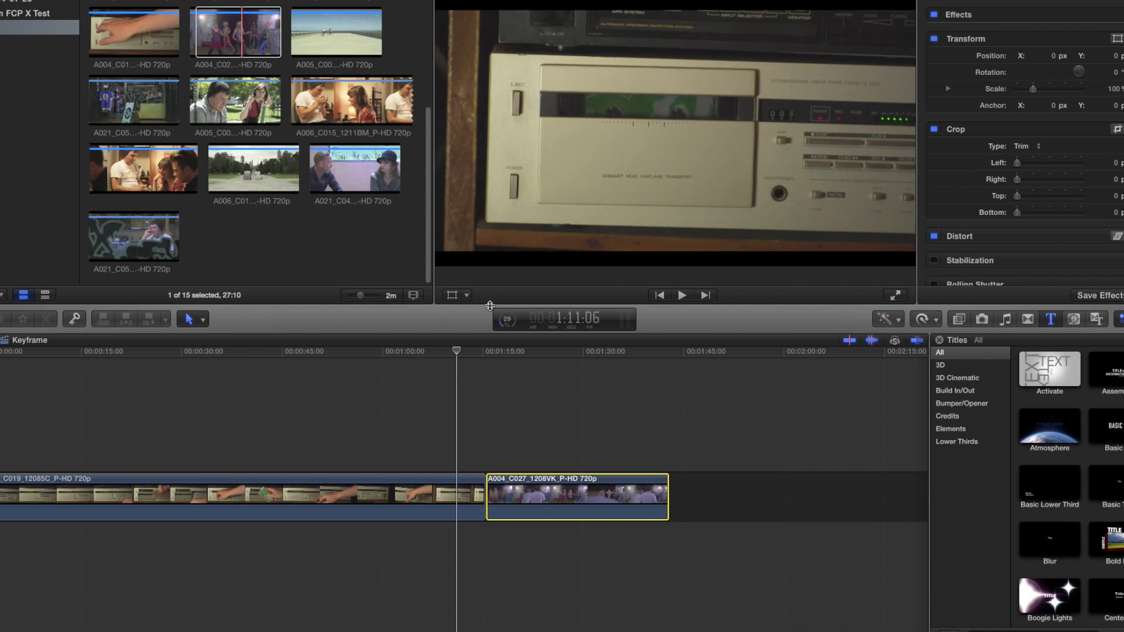
left_click_drag(467, 358, 549, 363)
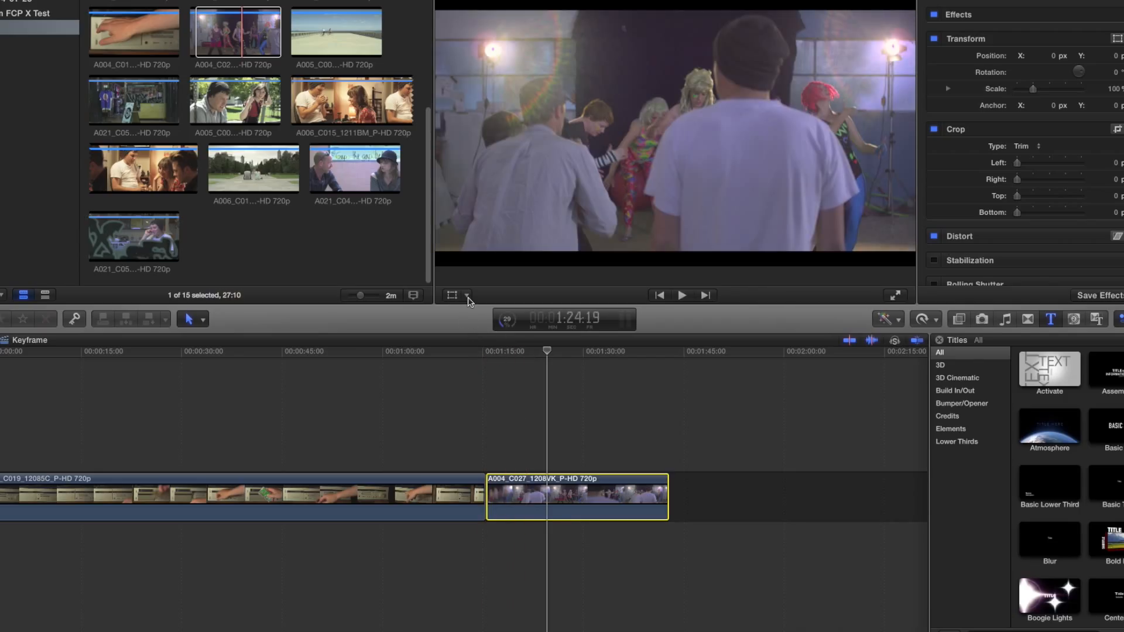
left_click(467, 296)
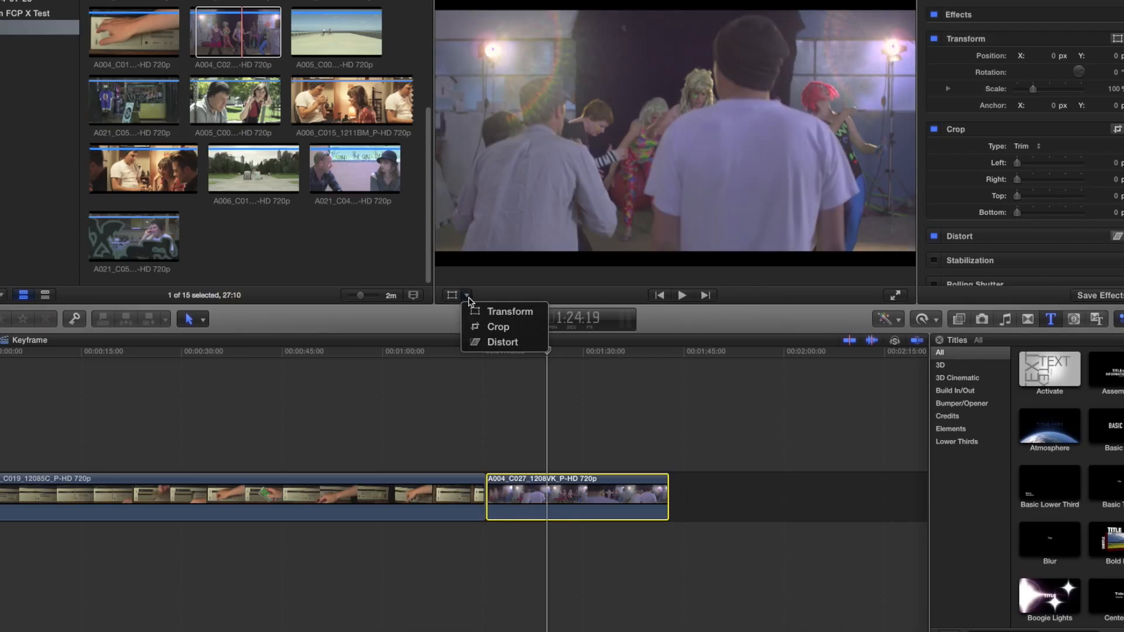
left_click(507, 312)
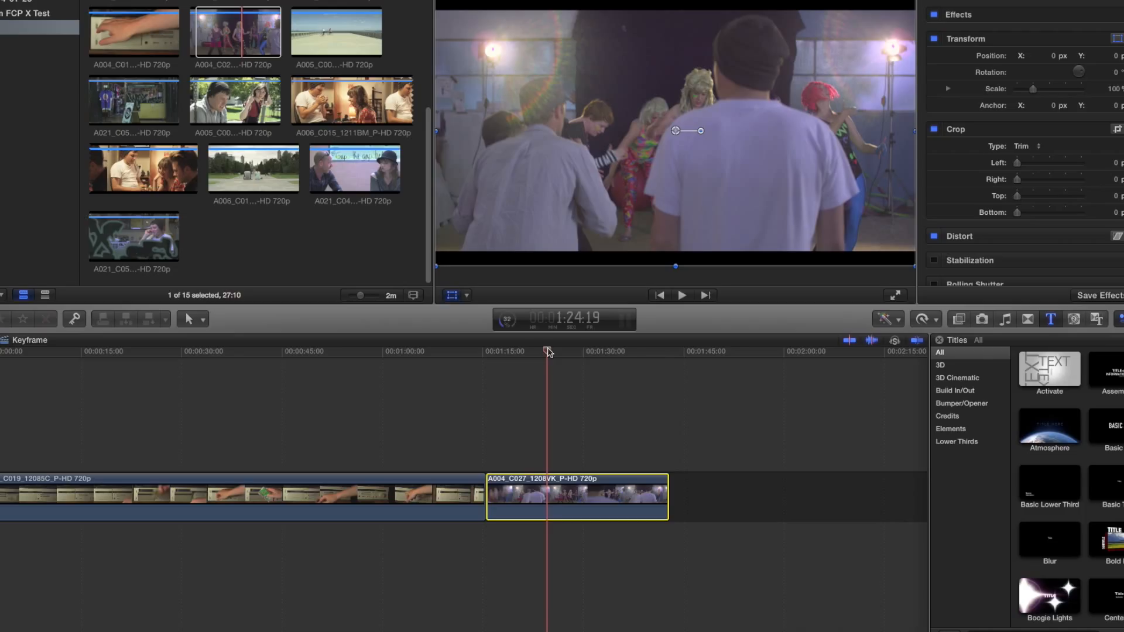
left_click_drag(548, 352, 513, 364)
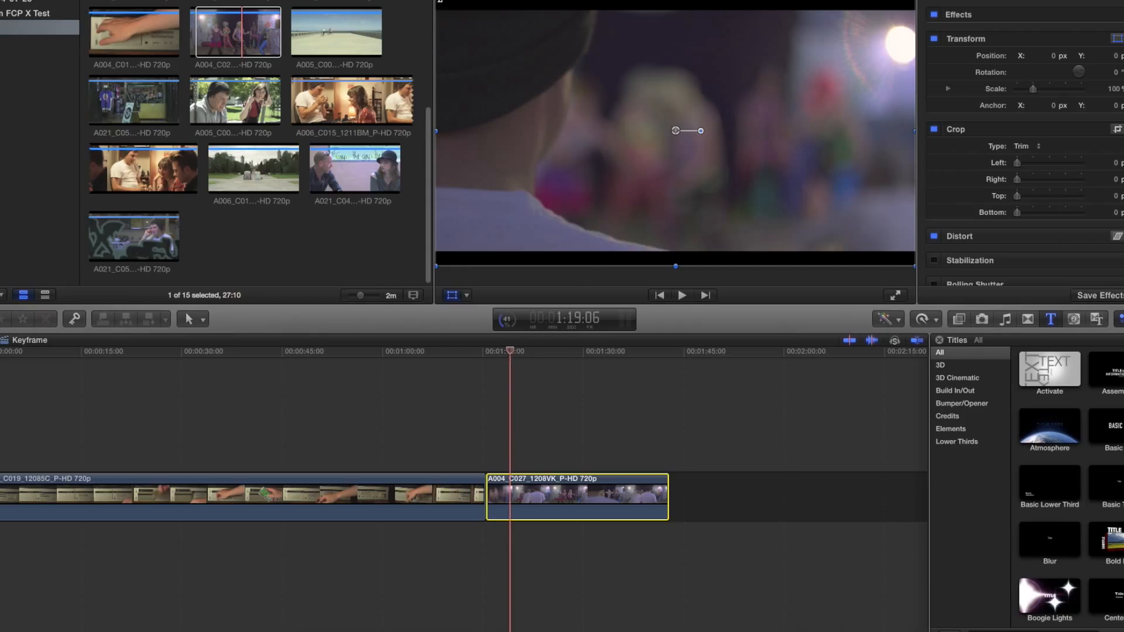
mouse_move(437, 1)
left_mouse_down()
mouse_move(510, 53)
mouse_move(469, 24)
mouse_move(437, 21)
left_mouse_up()
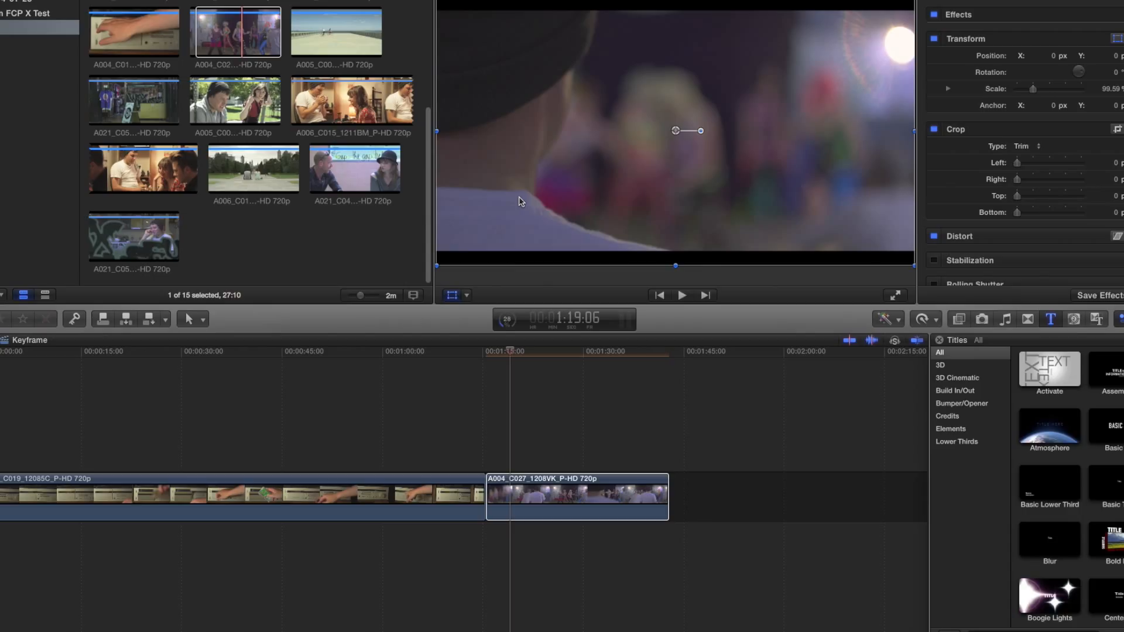
Keyframe the clip to shift left to about X -285.6 px at 1:23:22 and back to about X -0.4, Y -4.8 px at 1:29:08.
left_click(525, 354)
left_click_drag(525, 354, 541, 352)
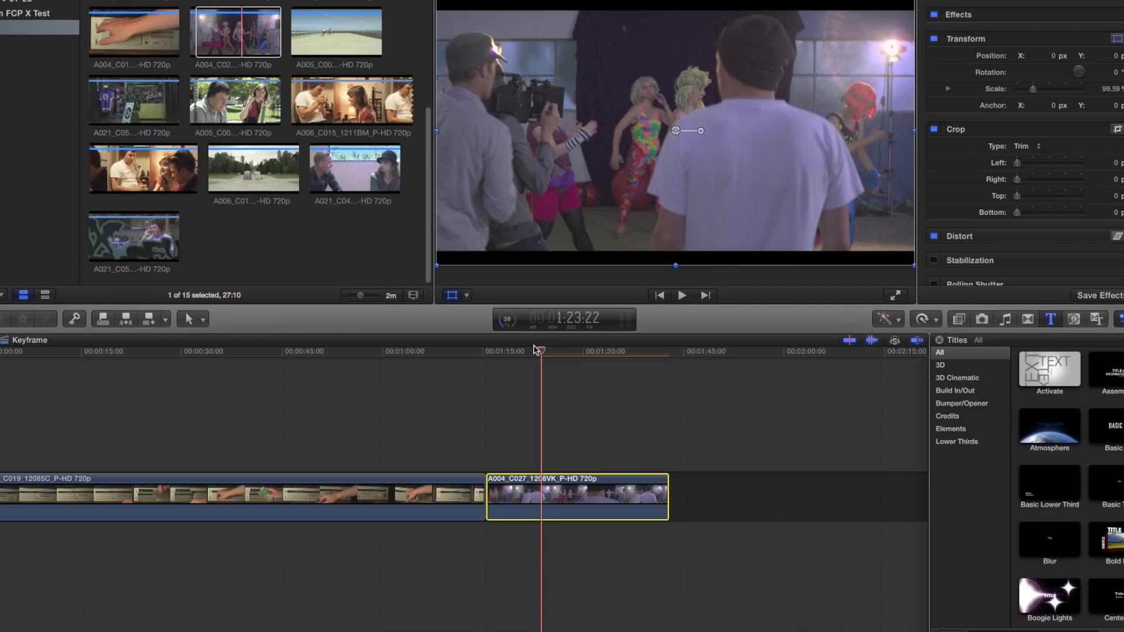
left_click_drag(652, 154, 559, 155)
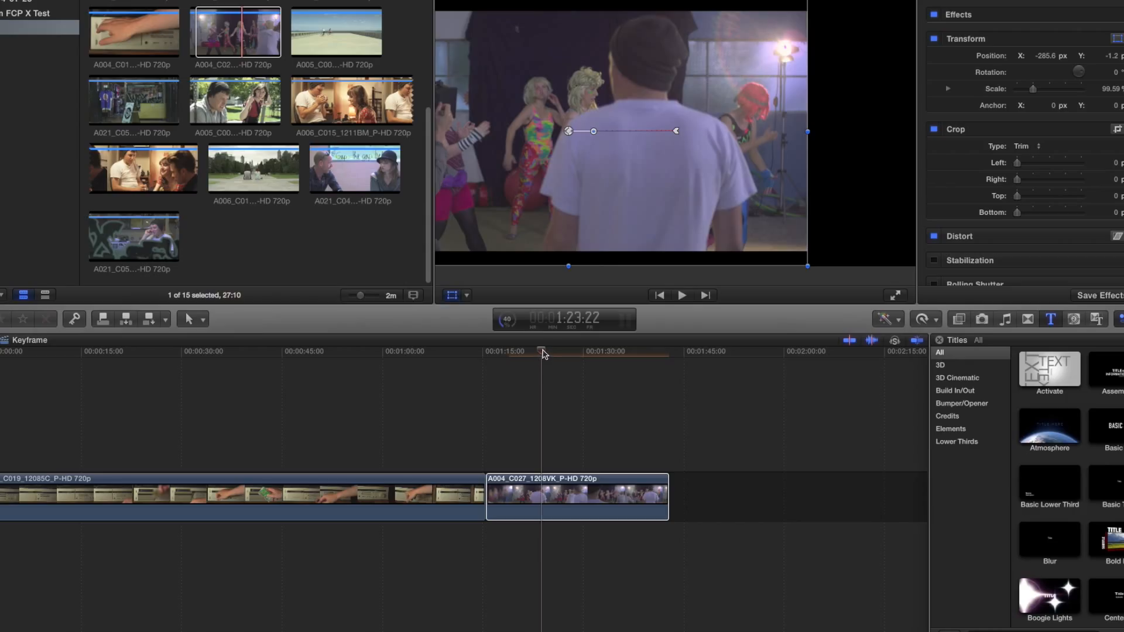
left_click_drag(544, 353, 582, 356)
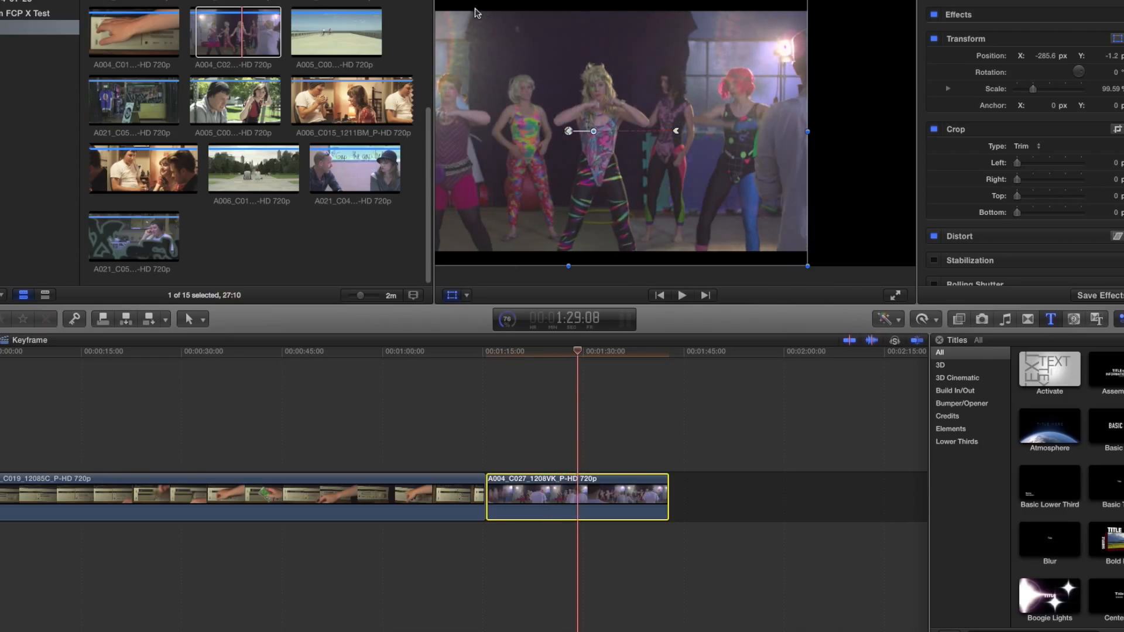
left_click_drag(542, 87, 648, 88)
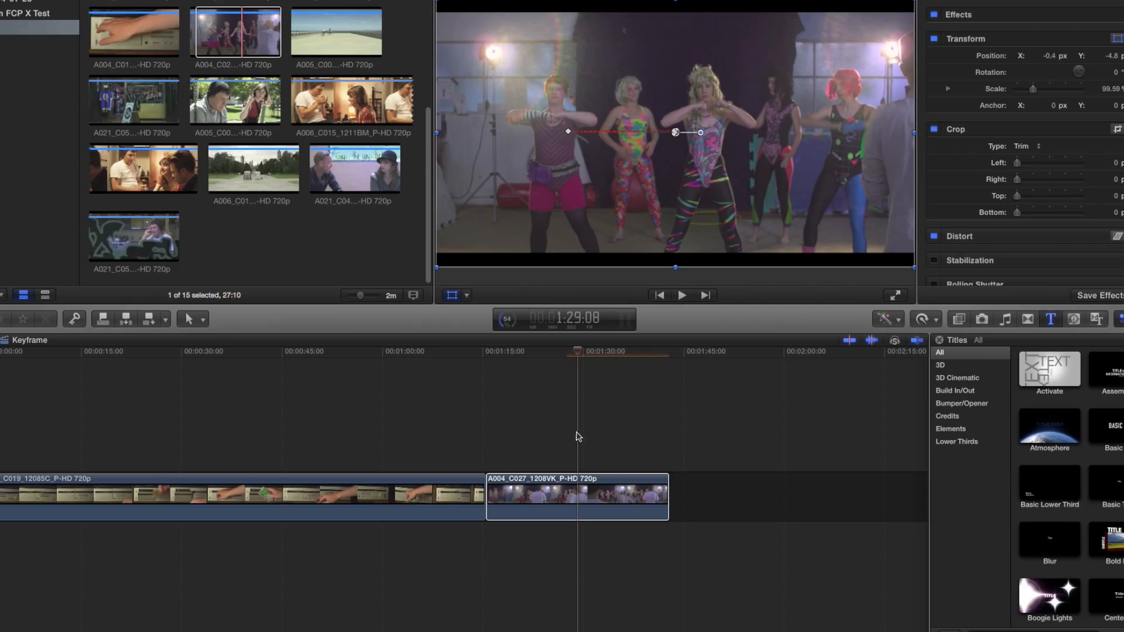
Play the timeline from about 1:14:07 through the A004_C027 clip to review its position animation.
left_click_drag(577, 355, 479, 367)
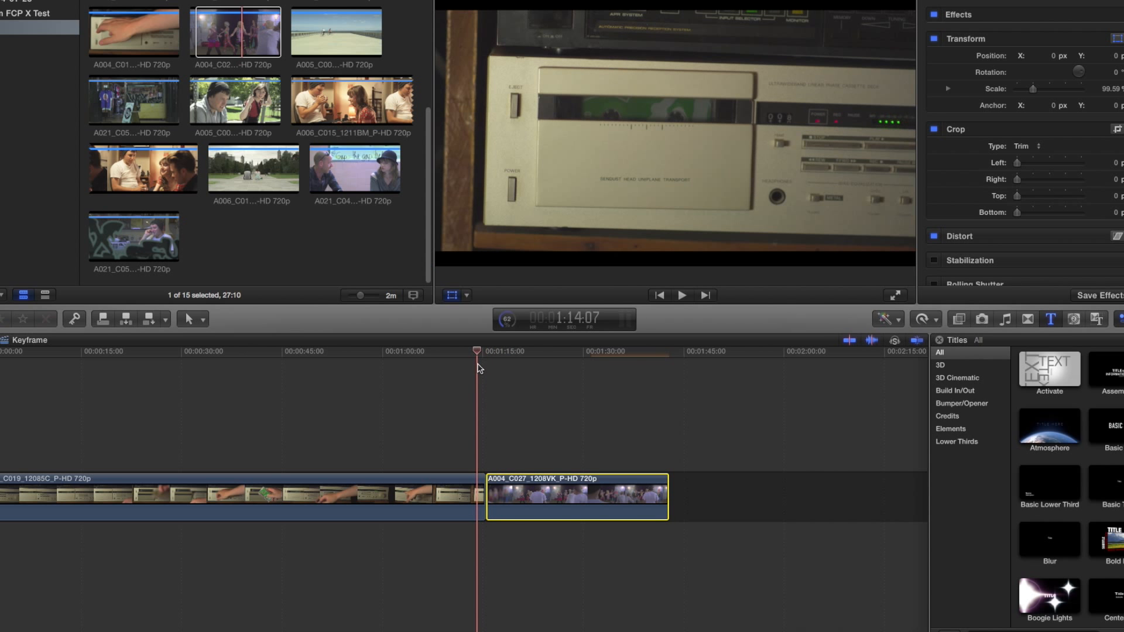
key("space")
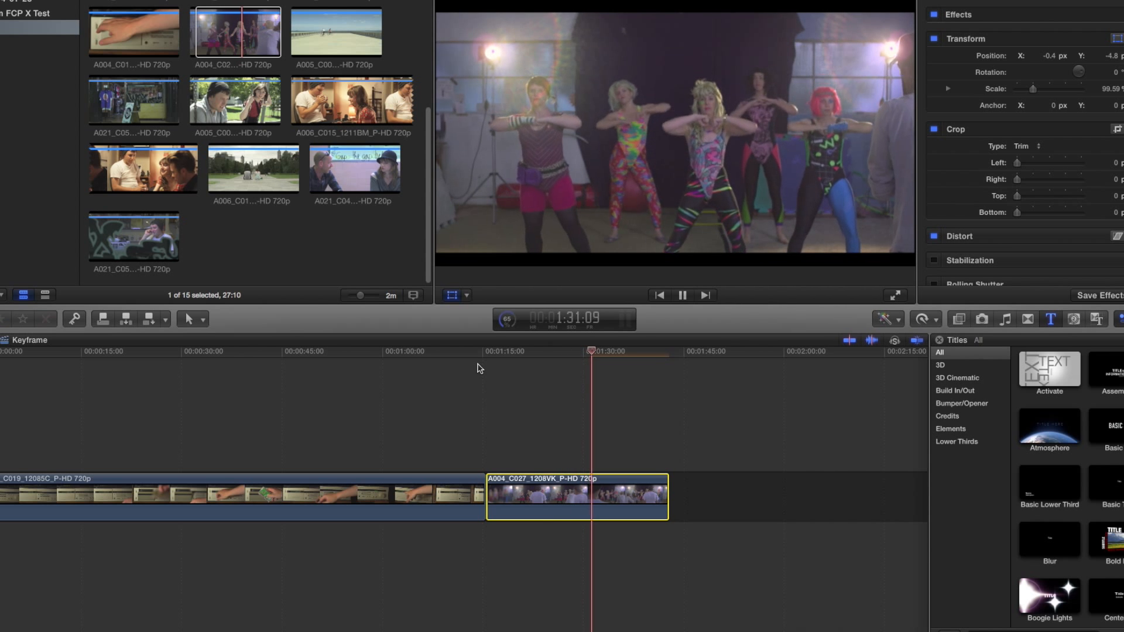
key("space")
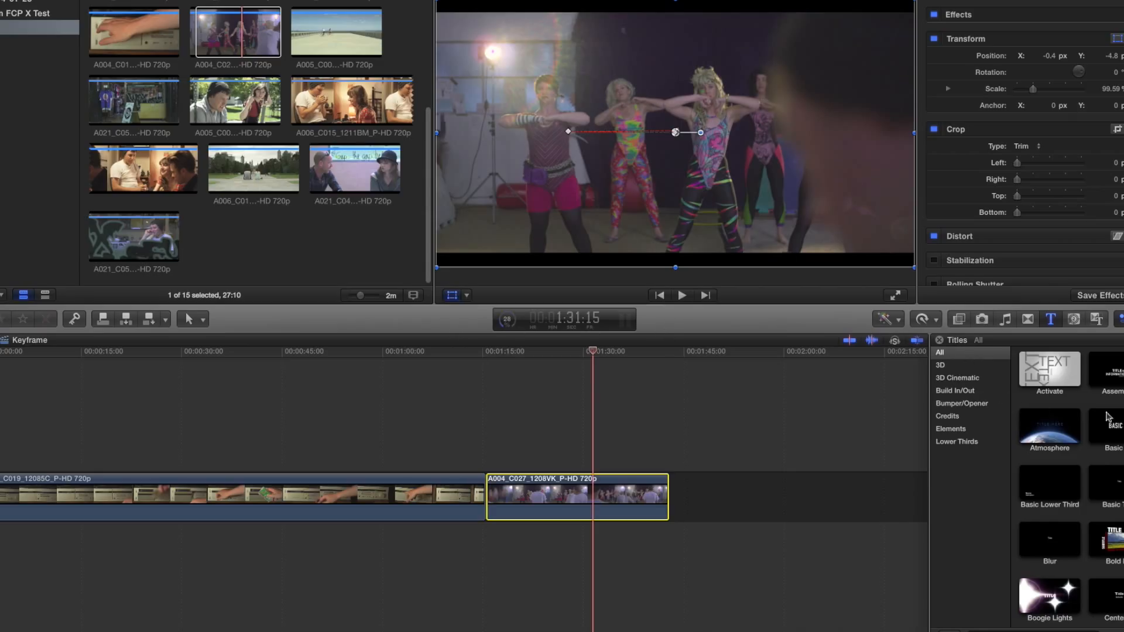
Add a Basic Title to the end of the timeline after the A004_C027 clip and park the playhead inside it.
left_click(1120, 483)
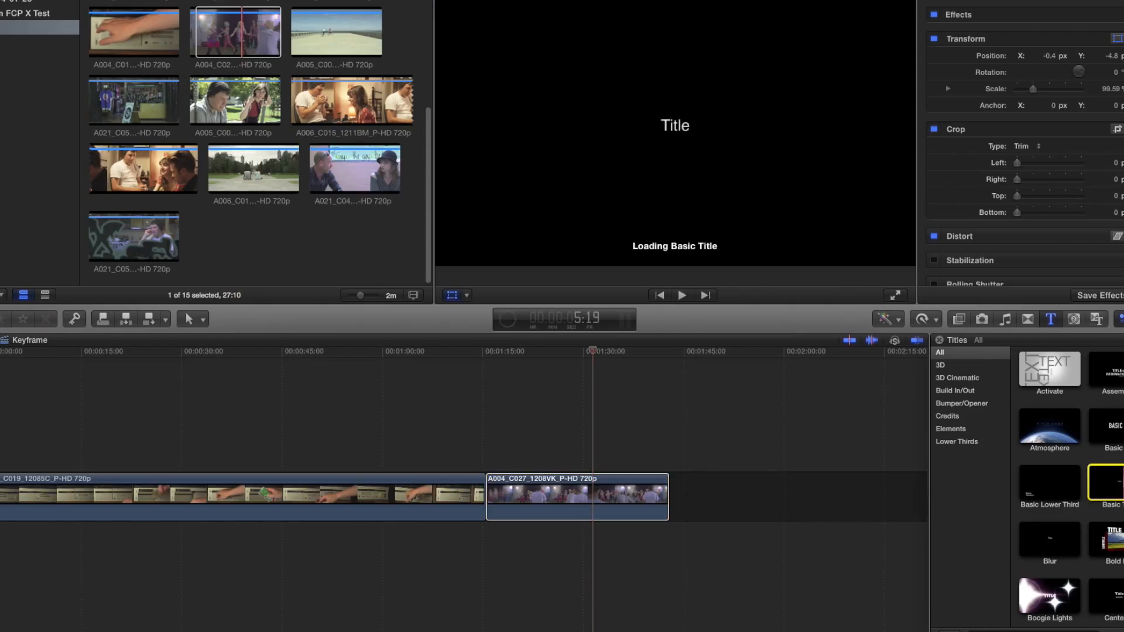
left_click_drag(1119, 484, 750, 477)
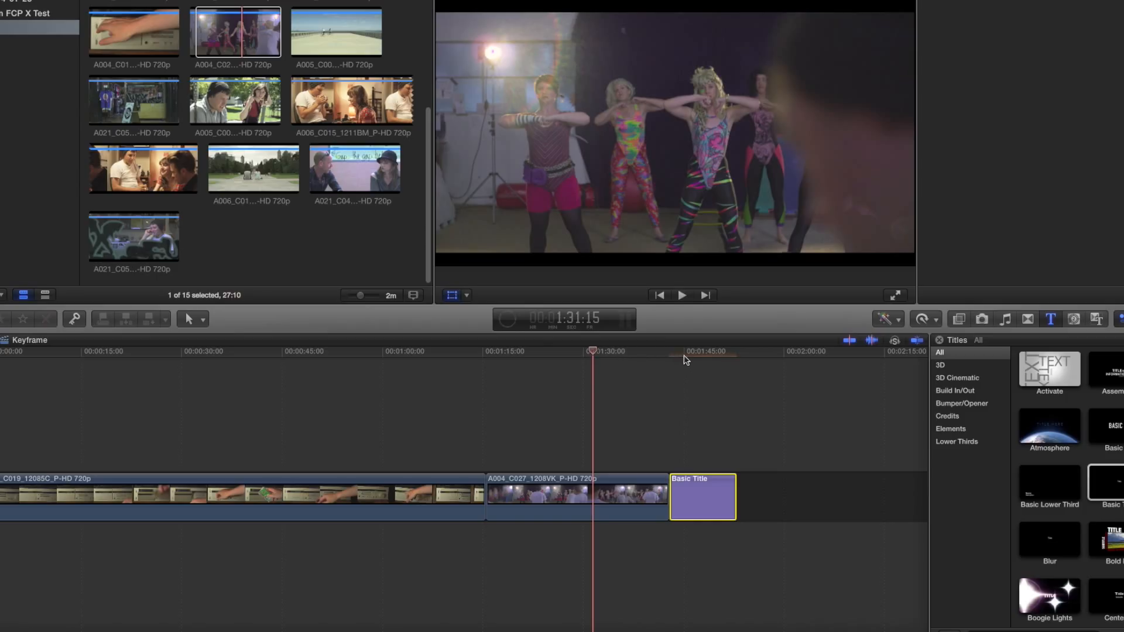
left_click(697, 353)
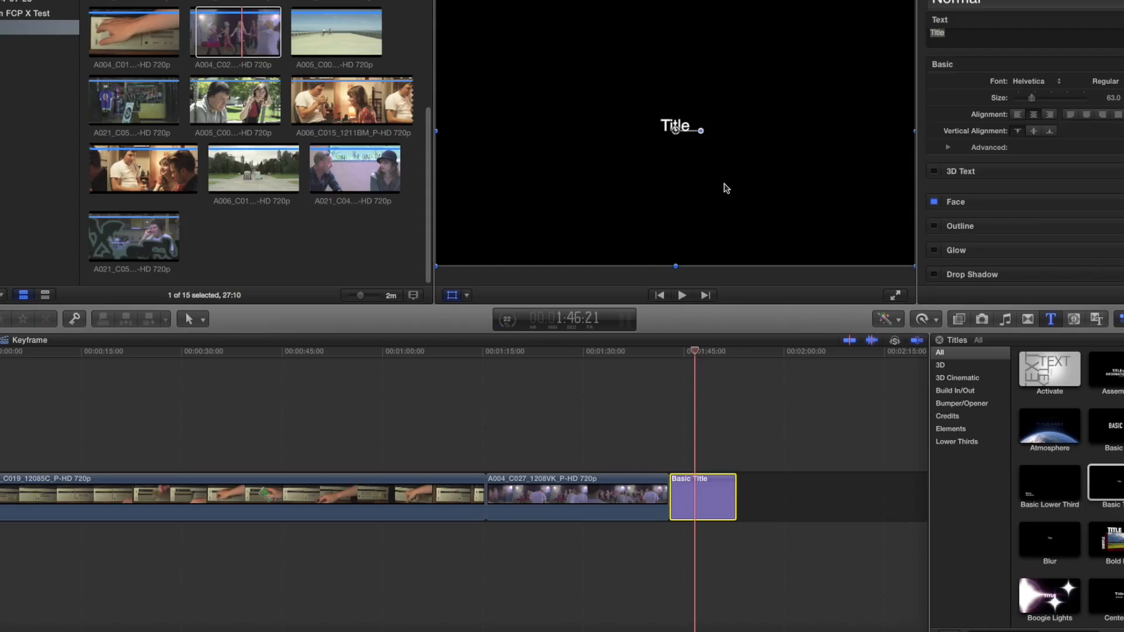
Replace the title's placeholder text with the professor's name and select the title clip in the timeline.
left_click(677, 127)
double_click(684, 128)
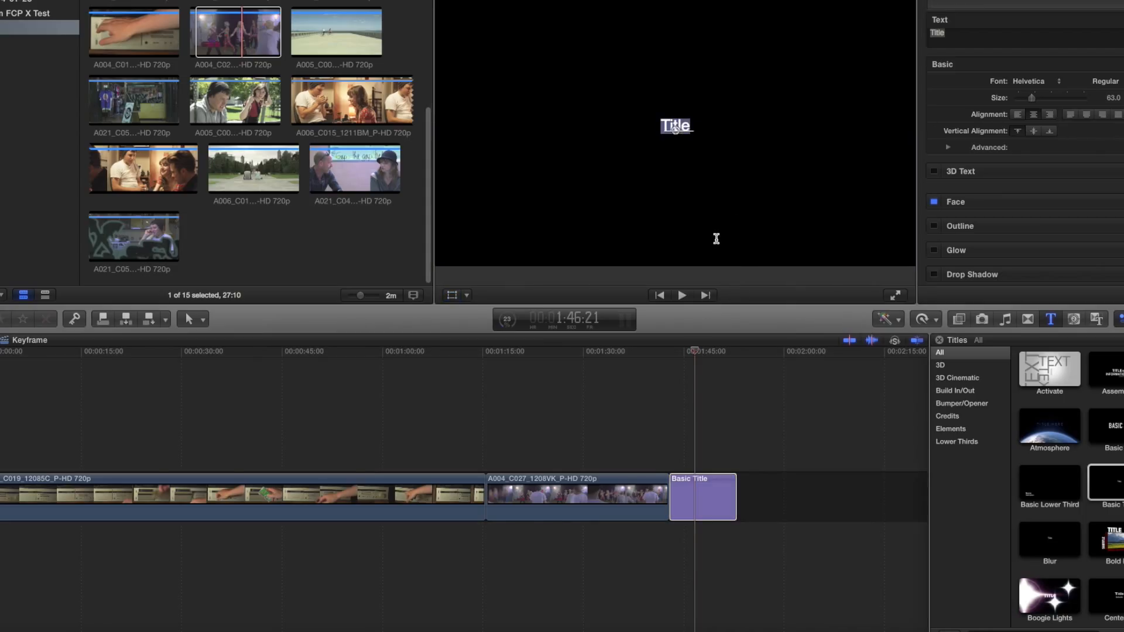
type("Professor Kenny")
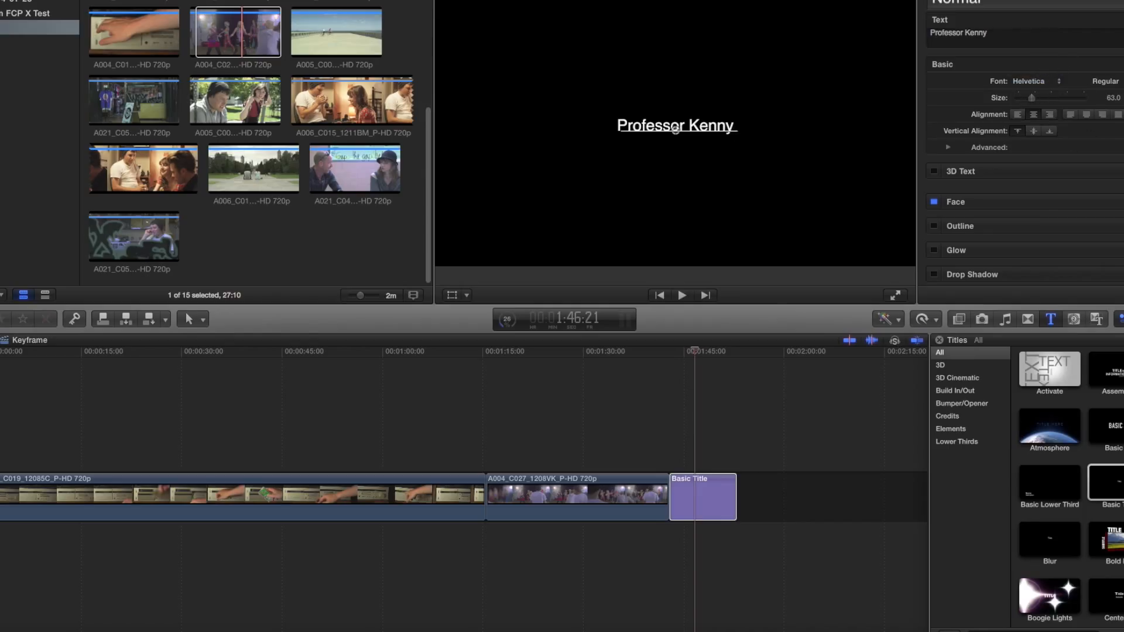
scroll(1024, 146, "down", 1)
scroll(1025, 146, "up", 1)
left_click(705, 504)
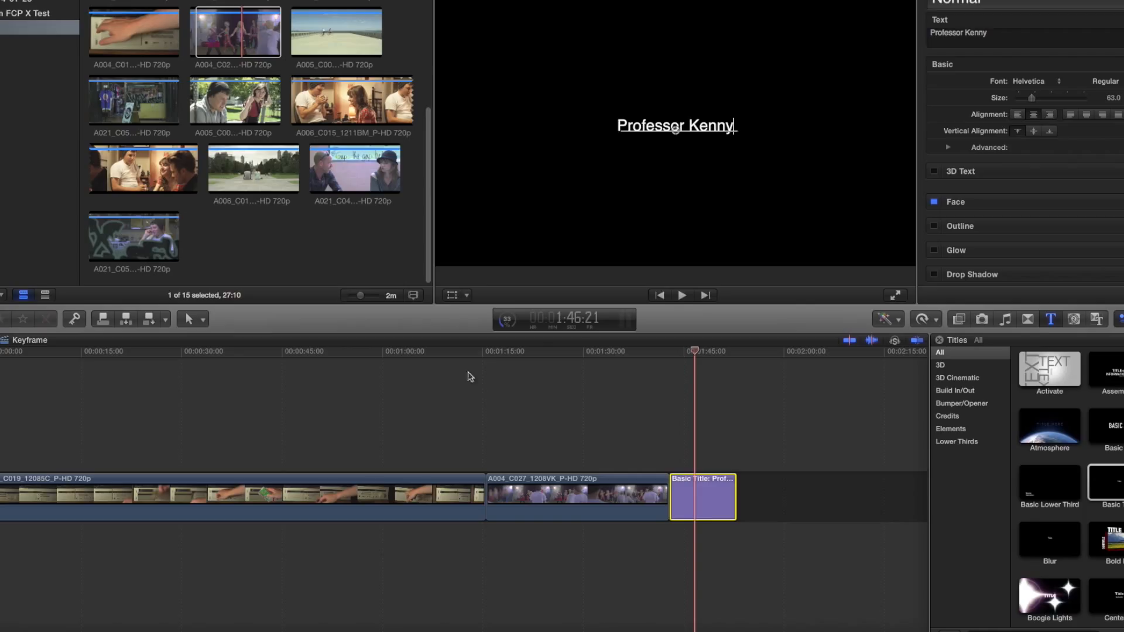
Activate Transform on the title clip and set its starting position keyframe at 1:44:21.
left_click(467, 300)
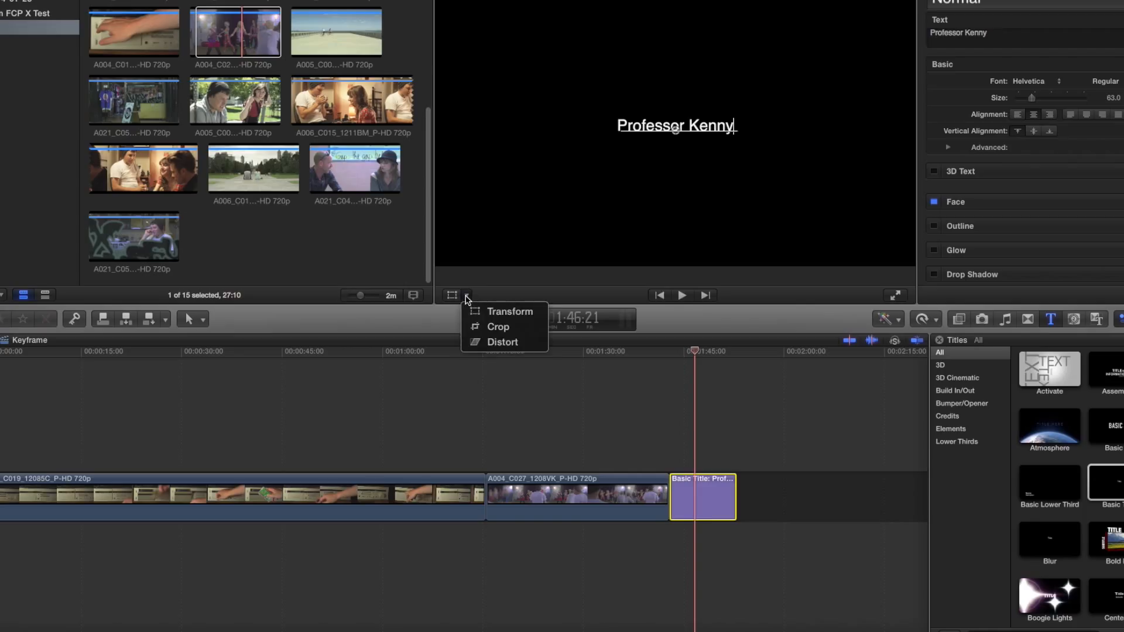
left_click(491, 312)
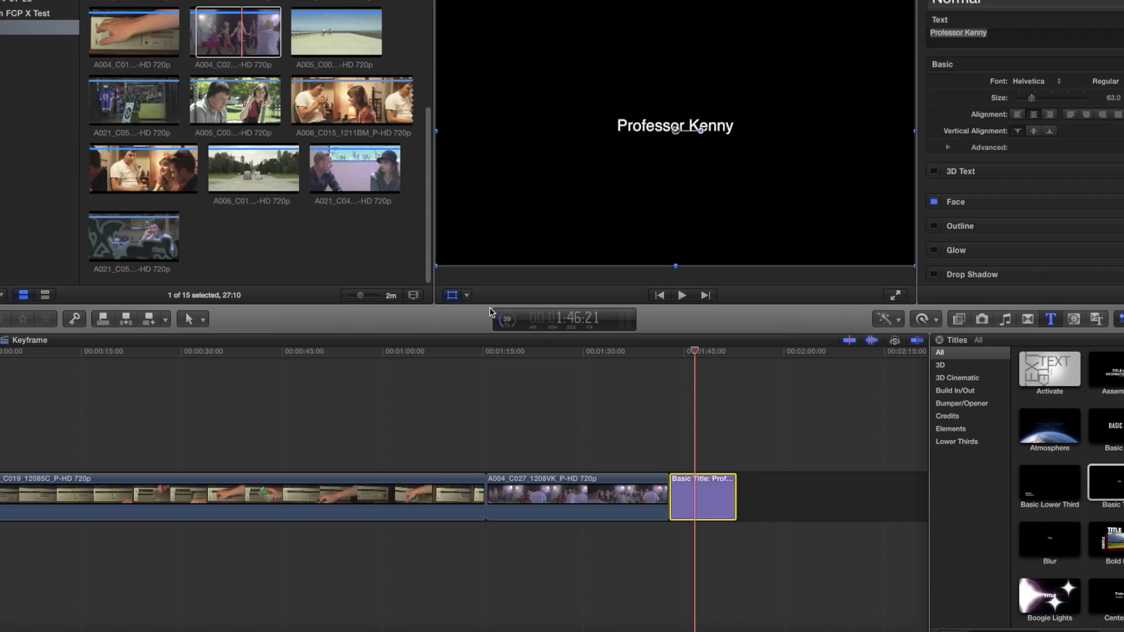
mouse_move(694, 351)
left_mouse_down()
mouse_move(673, 354)
mouse_move(684, 359)
left_mouse_up()
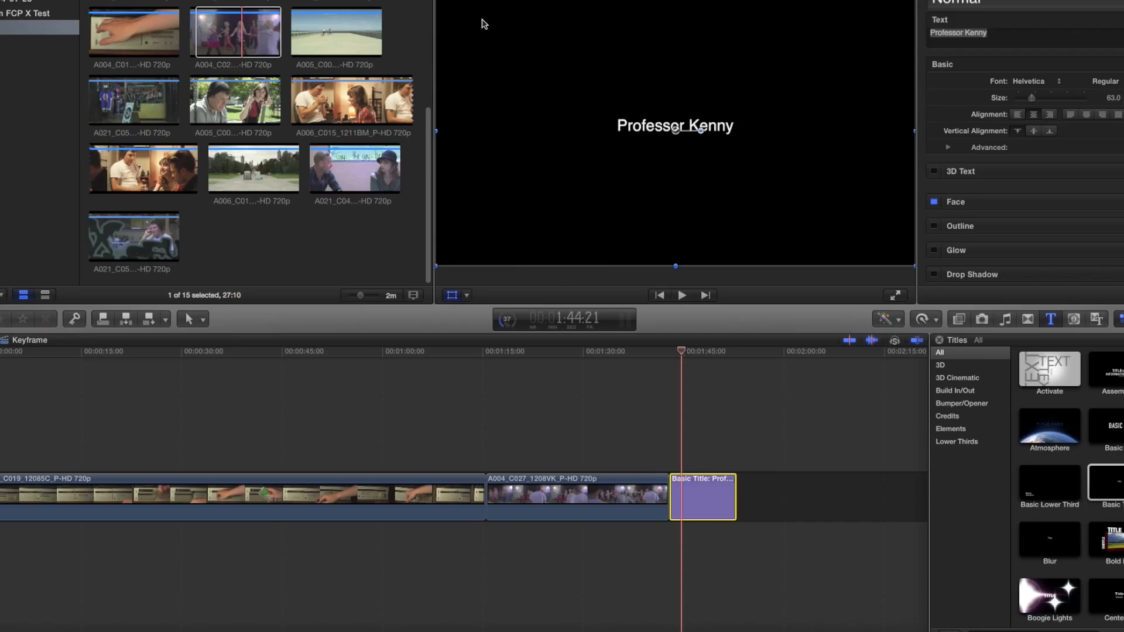
Keyframe the title to move to the upper-left area of the frame at 1:46:23 and across to the upper-right area at 1:49:12.
left_click_drag(682, 352, 696, 355)
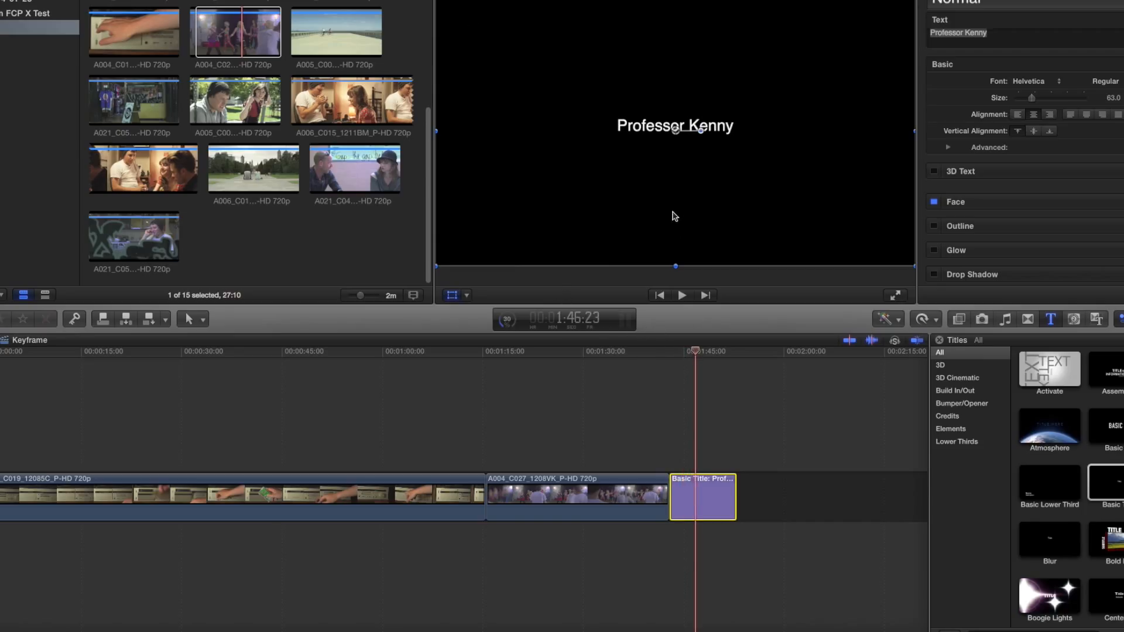
left_click_drag(662, 130, 519, 53)
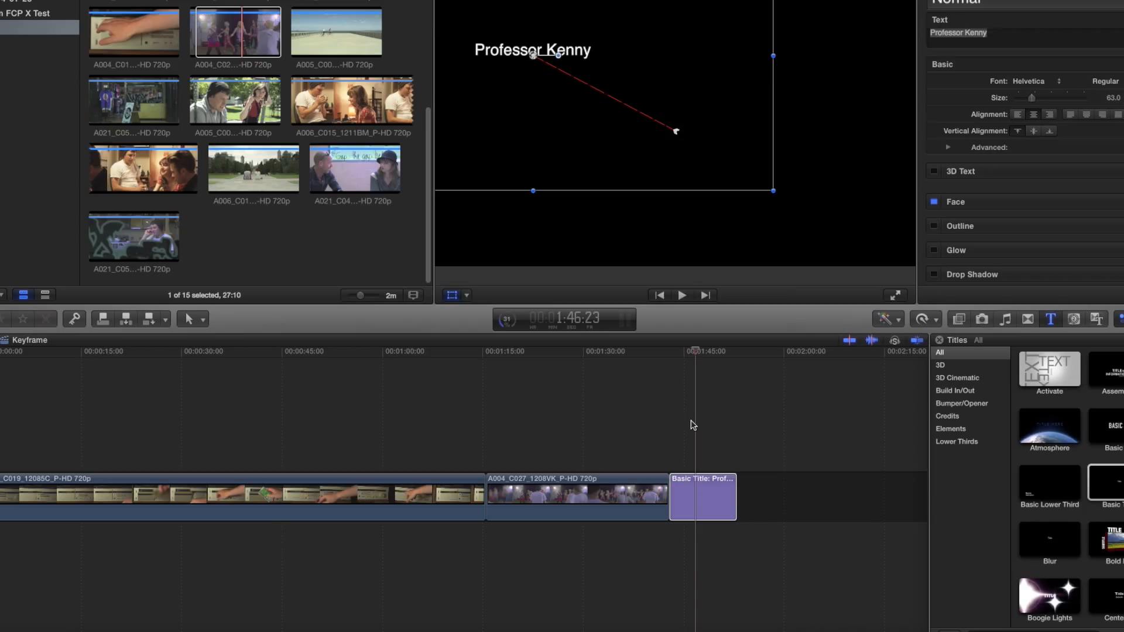
left_click(707, 353)
left_click_drag(708, 356, 714, 355)
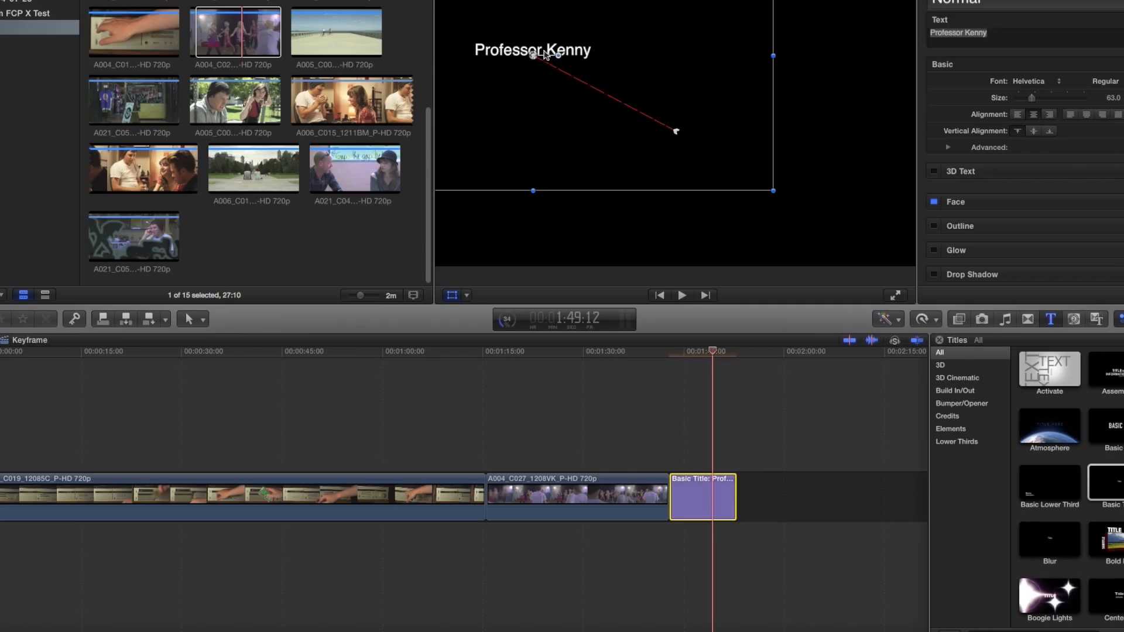
left_click_drag(543, 51, 799, 52)
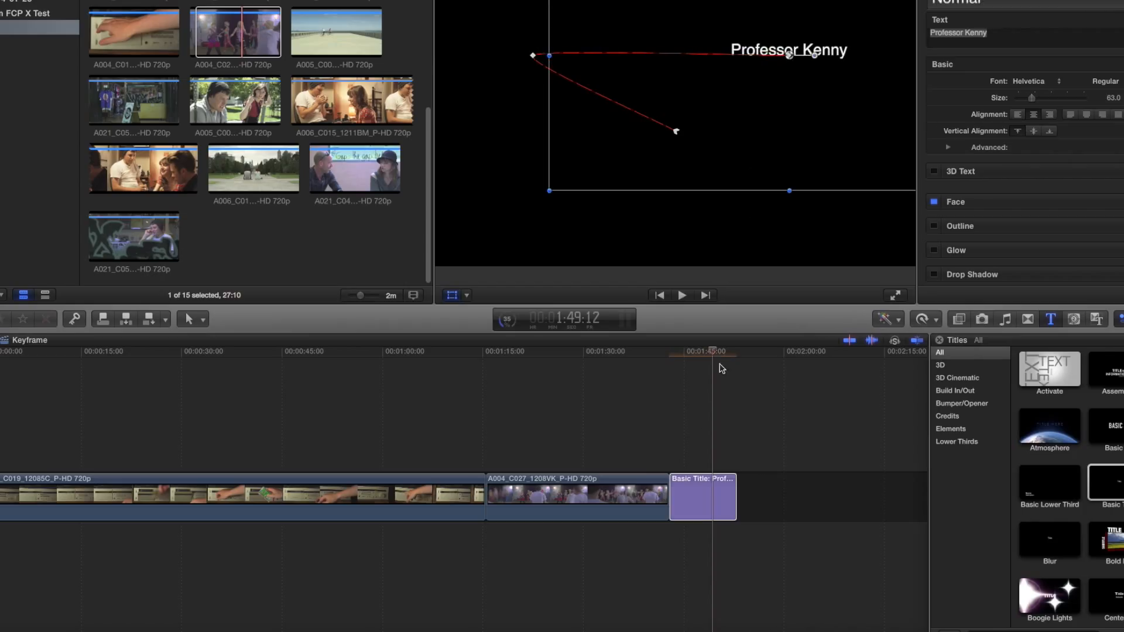
Play the timeline from about 1:41:05 through the title clip to review its motion.
left_click_drag(714, 353, 660, 366)
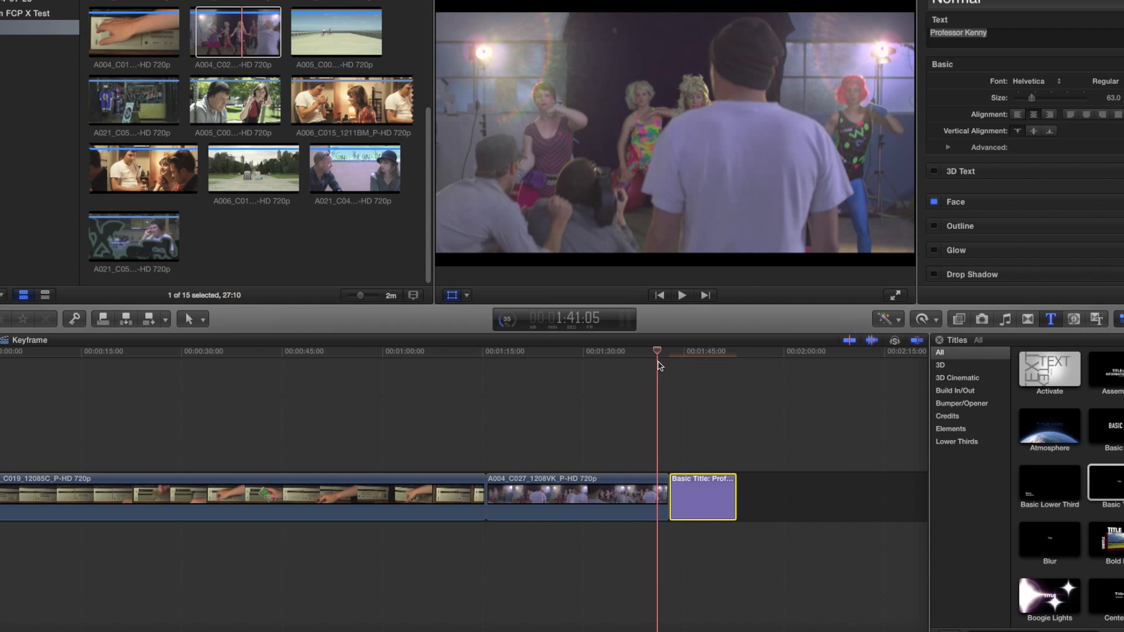
key("space")
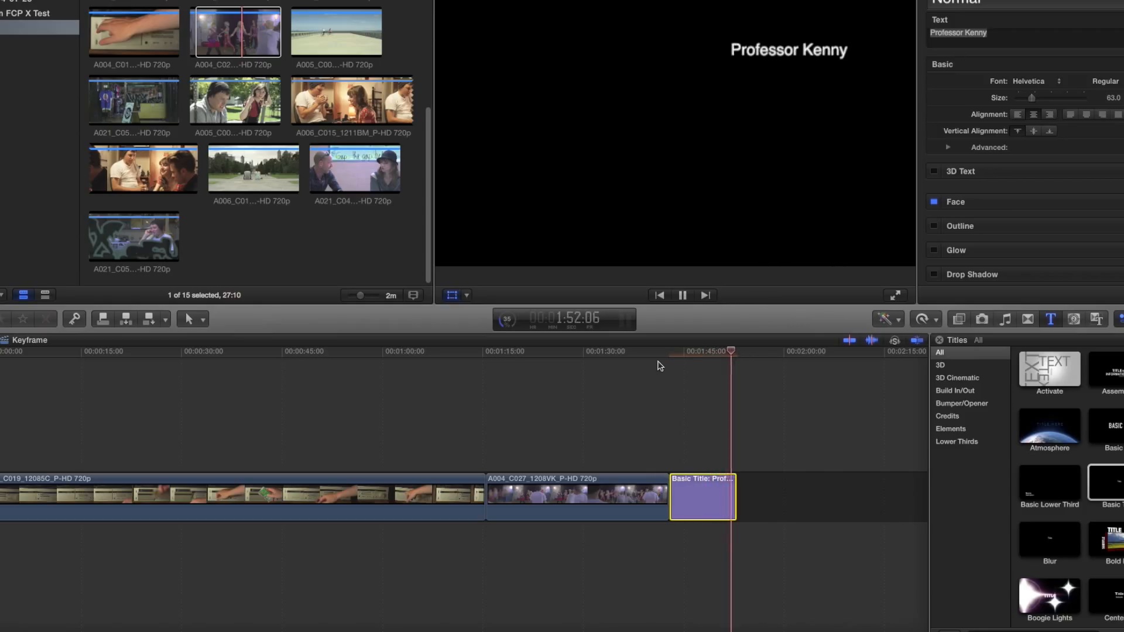
key("space")
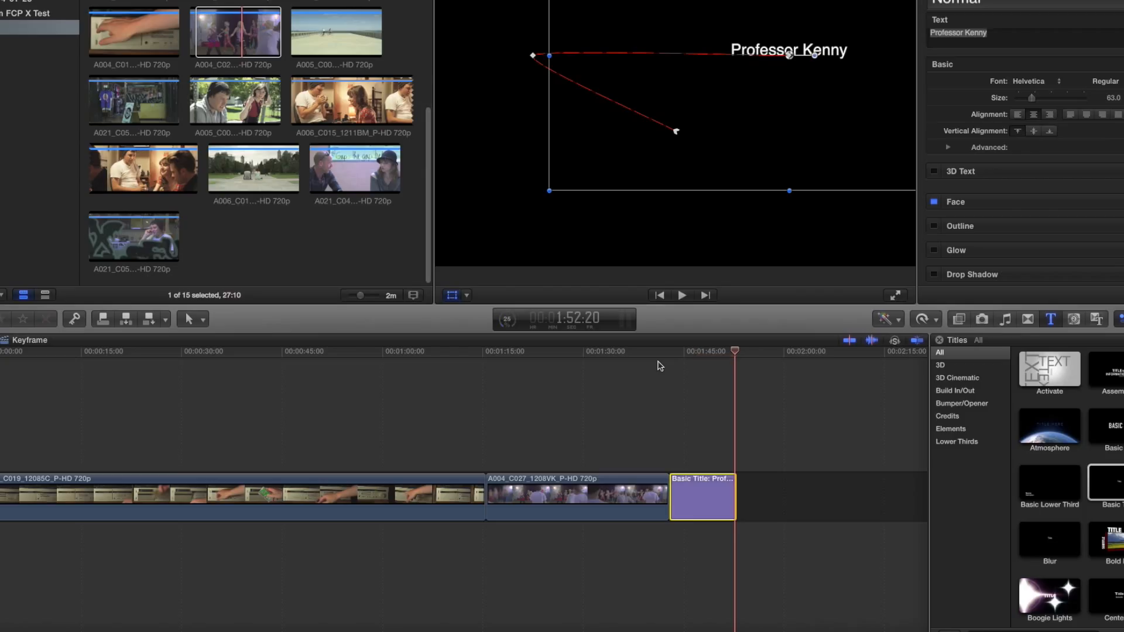
Open the interpolation and point options of the upper-left keyframe on the title's motion path.
right_click(534, 57)
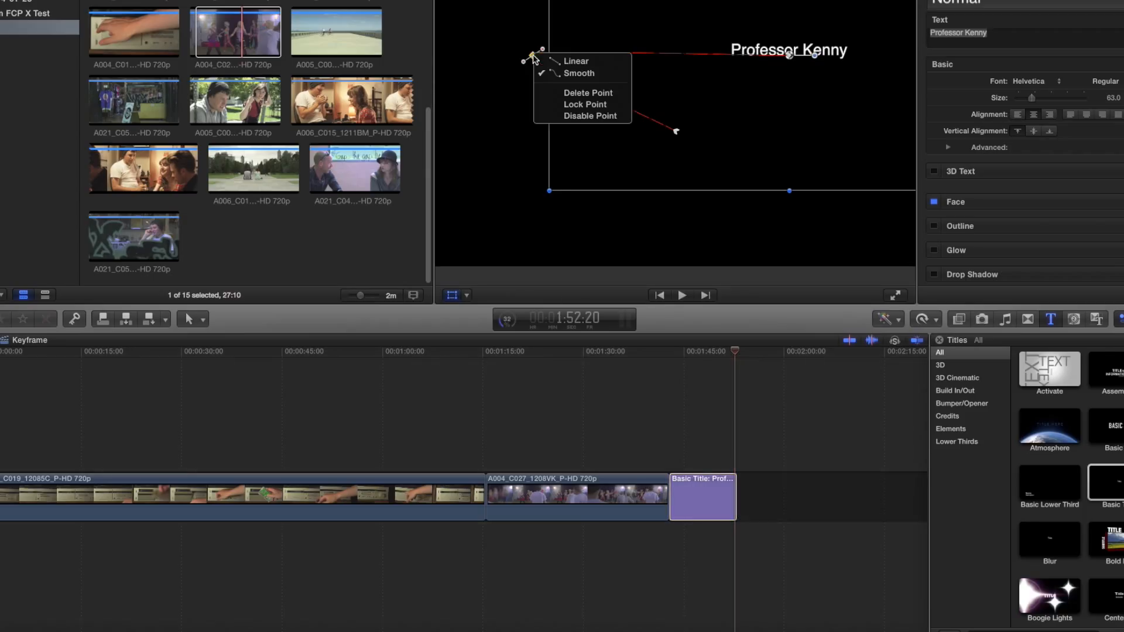